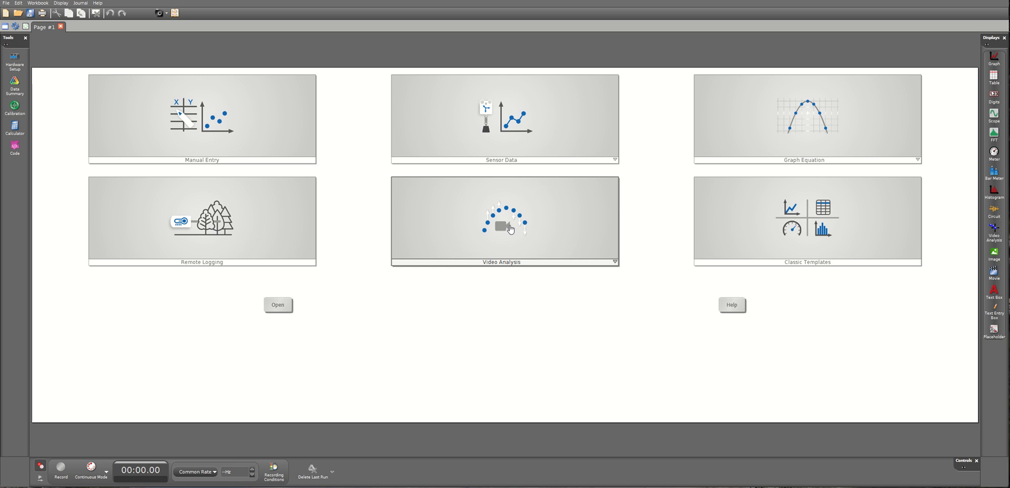
# Step: Open the car movie from the Desktop for video analysis and narrow the video display to about half its width
pyautogui.click(509, 228)
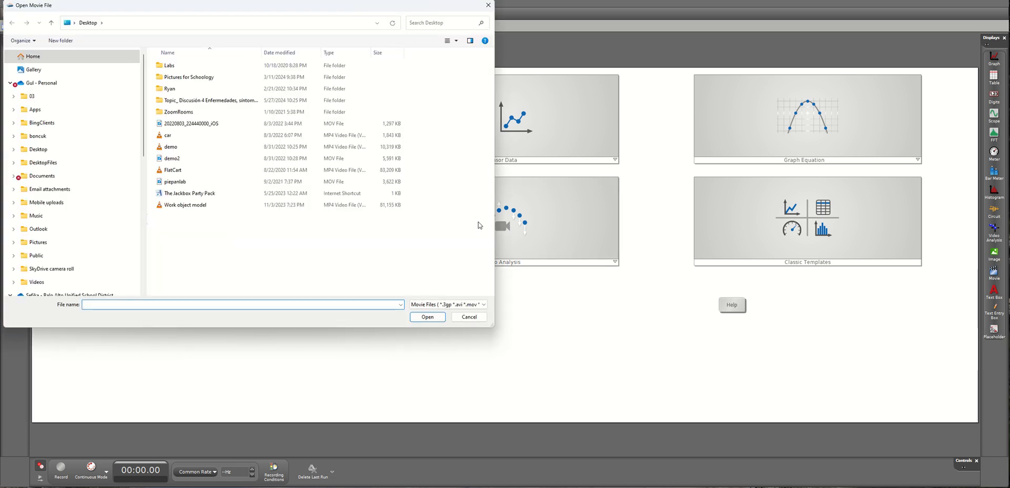
pyautogui.click(163, 135)
pyautogui.click(428, 317)
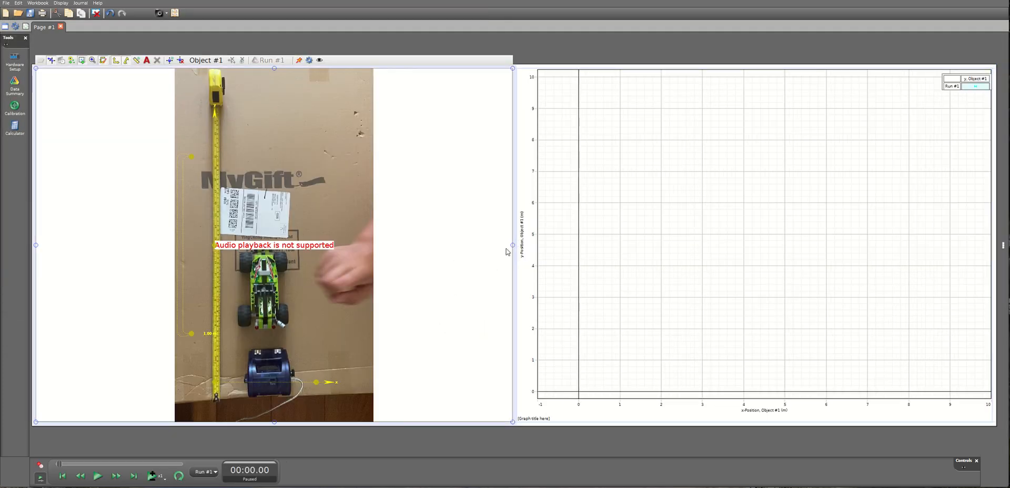
pyautogui.moveTo(514, 245); pyautogui.dragTo(294, 264)
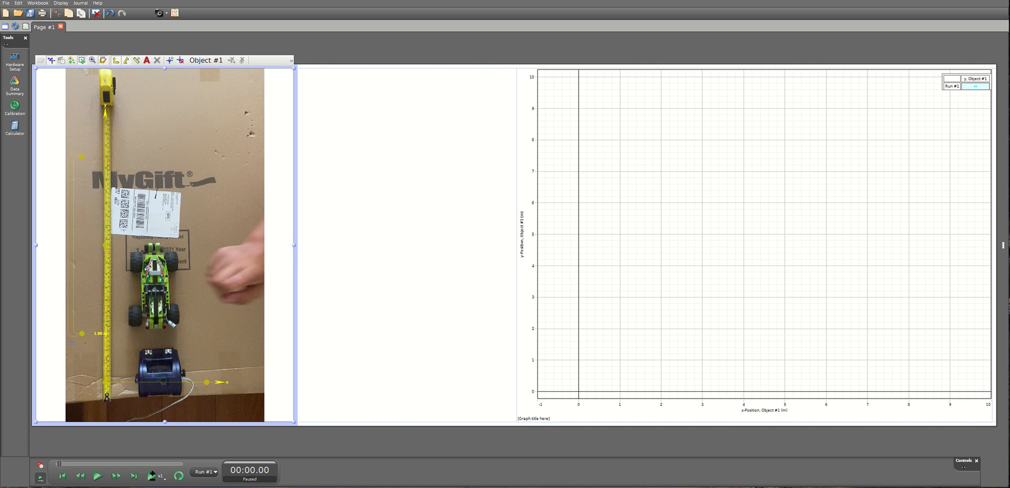
# Step: Align the calibration tool's ends with the tape measure's lower end and its 0.5 m mark, and set its length to 0.5 m
pyautogui.click(83, 333)
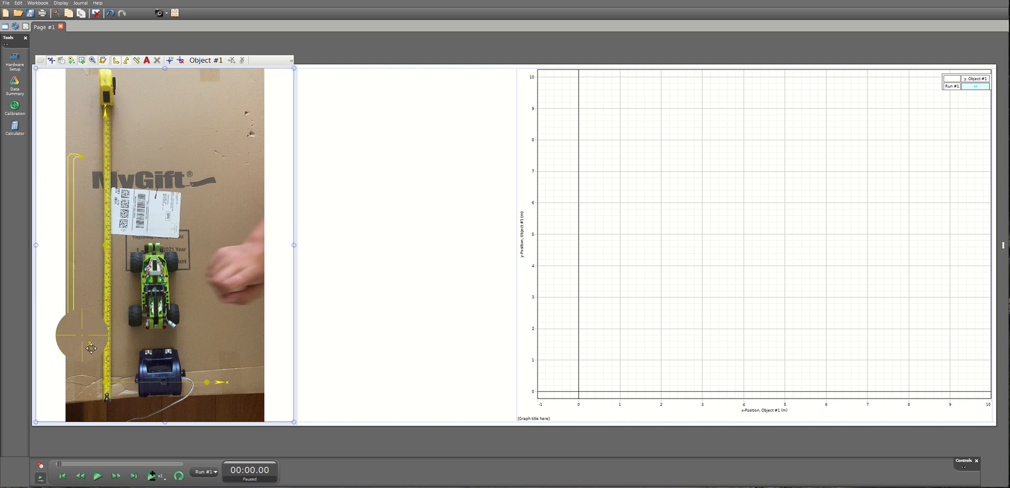
pyautogui.moveTo(91, 348); pyautogui.dragTo(106, 401)
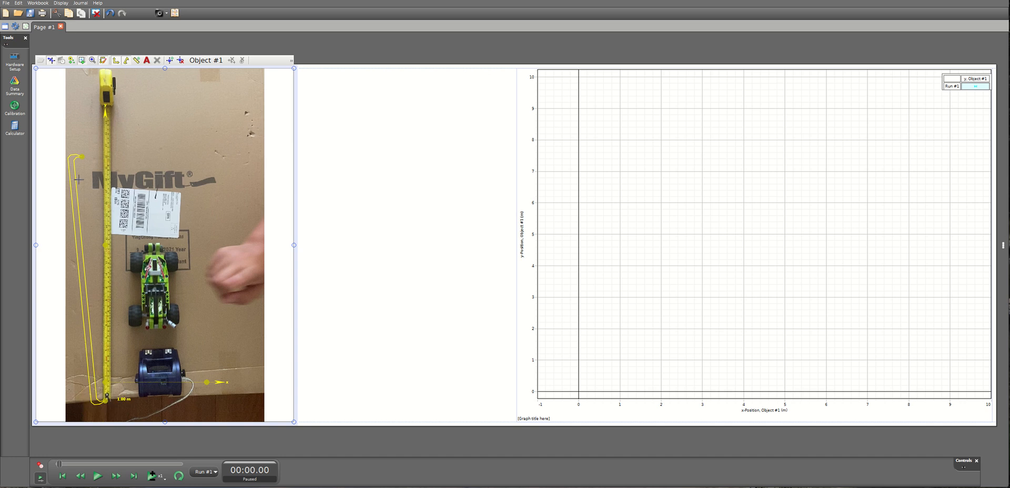
pyautogui.moveTo(79, 157); pyautogui.dragTo(105, 160)
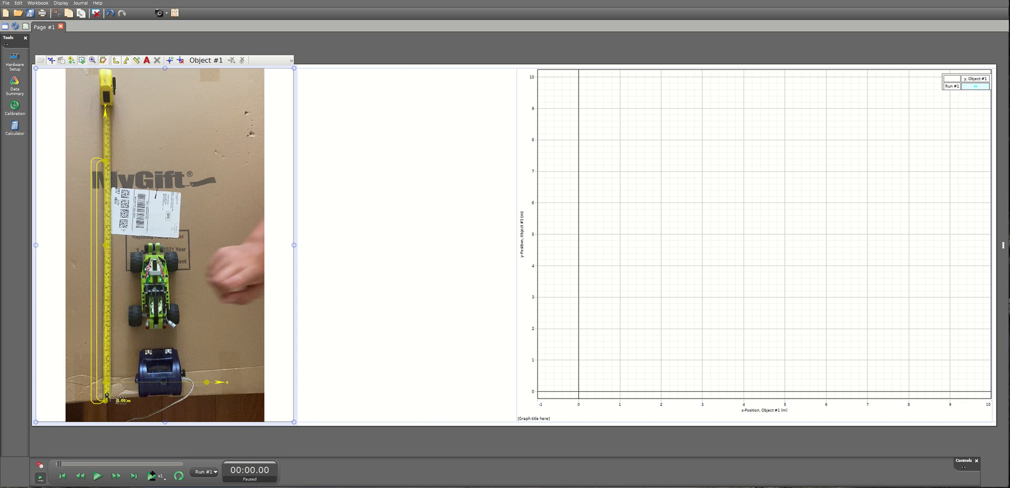
pyautogui.press('BackSpace')
pyautogui.press('BackSpace')
pyautogui.press('BackSpace')
pyautogui.press('BackSpace')
pyautogui.write('0.5')
pyautogui.press('Return')
# Step: Play the car movie through and return it to the first frame
pyautogui.click(96, 477)
pyautogui.click(97, 477)
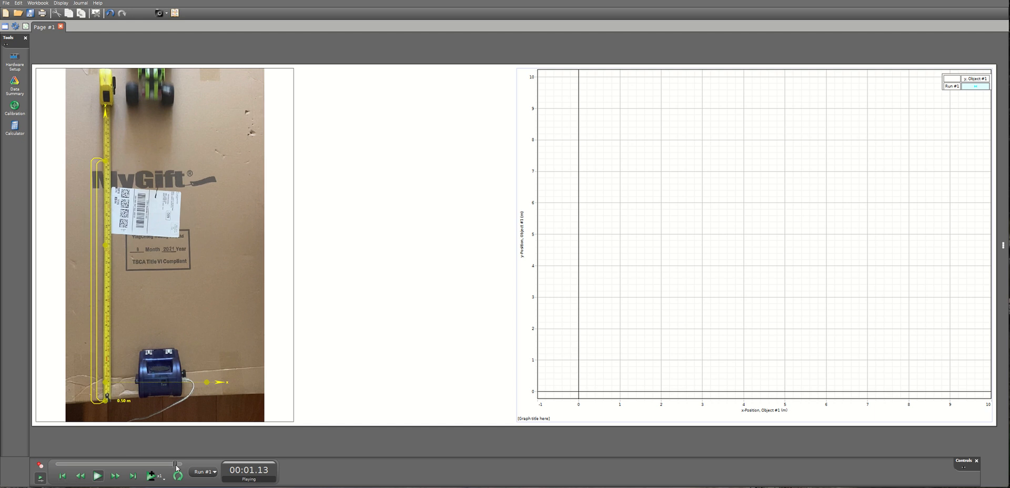
pyautogui.click(101, 477)
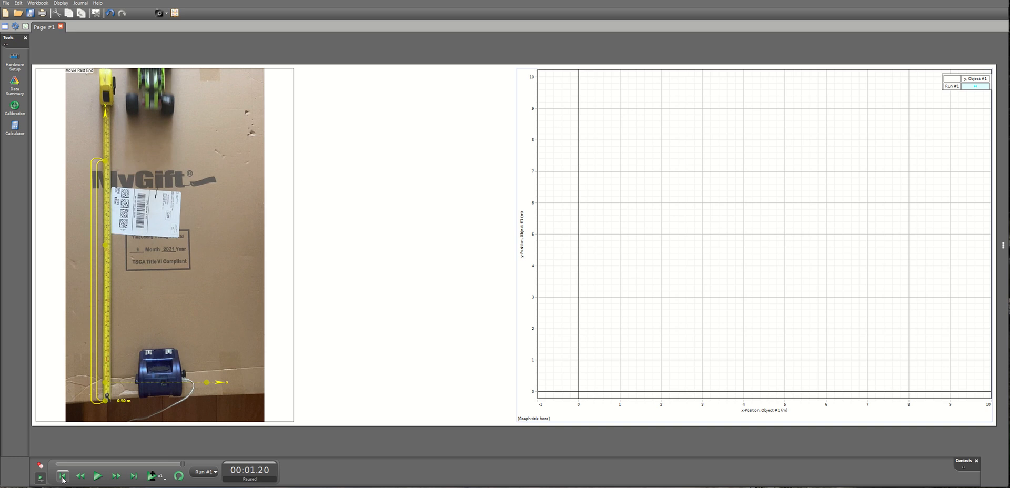
pyautogui.click(62, 477)
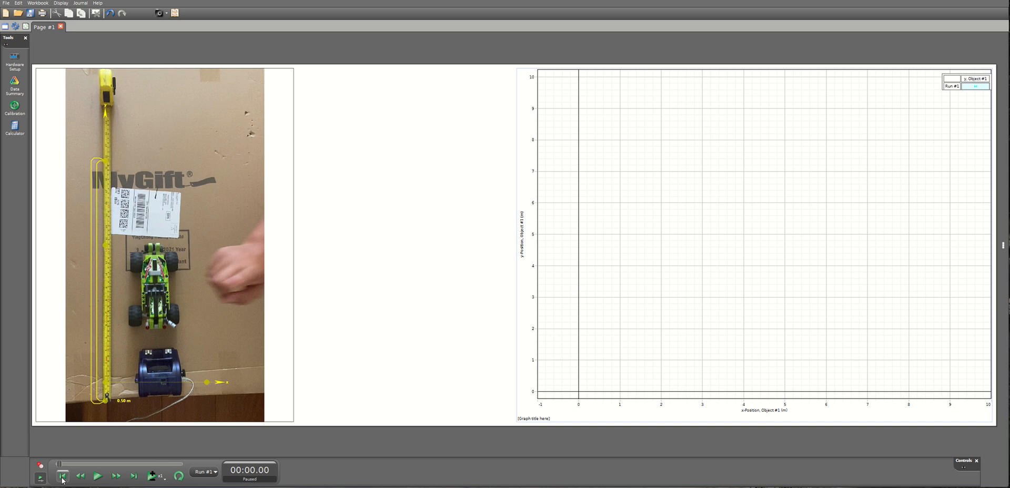
# Step: Advance the movie to 0.06 s and mark the green car's position frame by frame until the 0.40 s frame
pyautogui.click(116, 476)
pyautogui.click(117, 476)
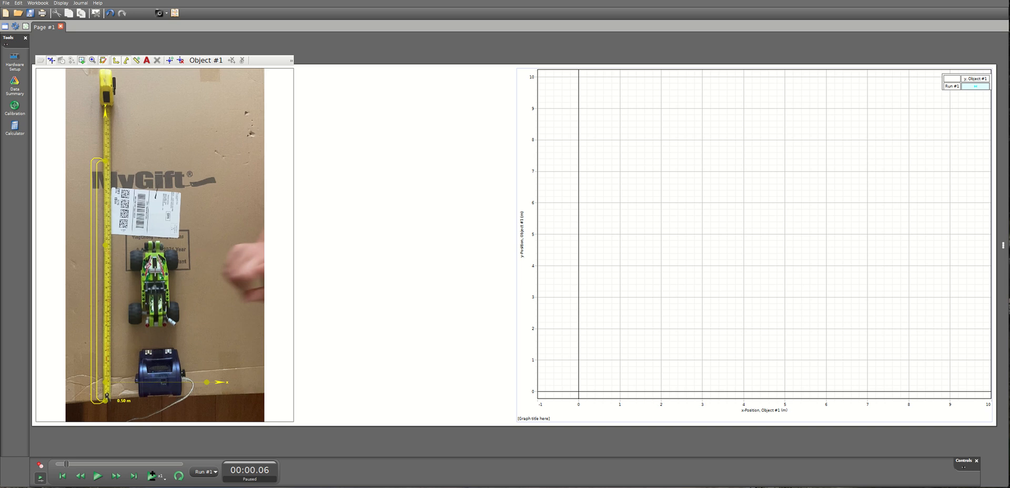
pyautogui.click(160, 382)
pyautogui.click(157, 268)
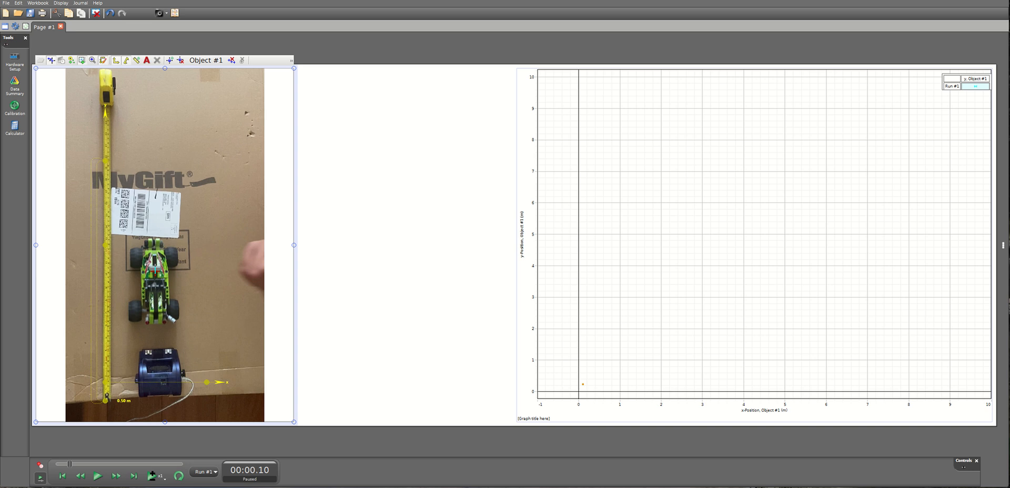
pyautogui.click(157, 270)
pyautogui.click(156, 270)
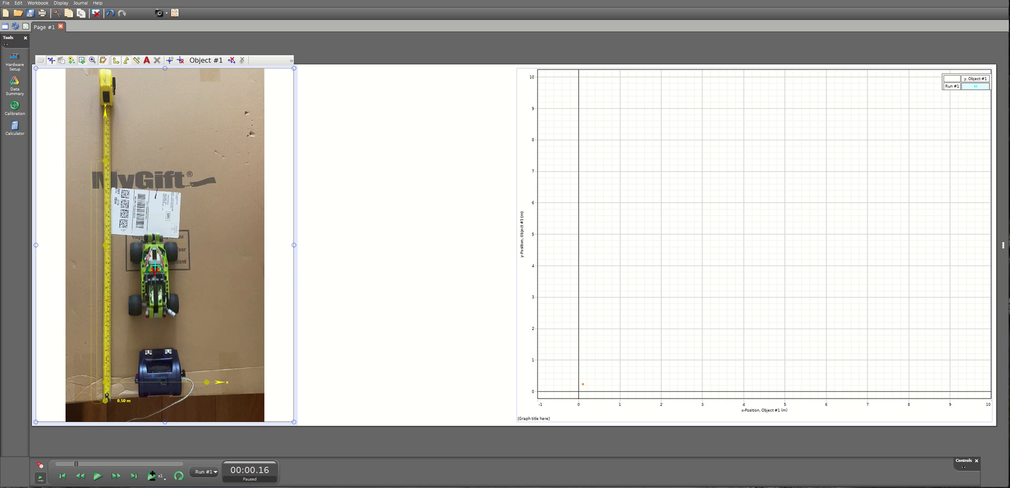
pyautogui.click(156, 267)
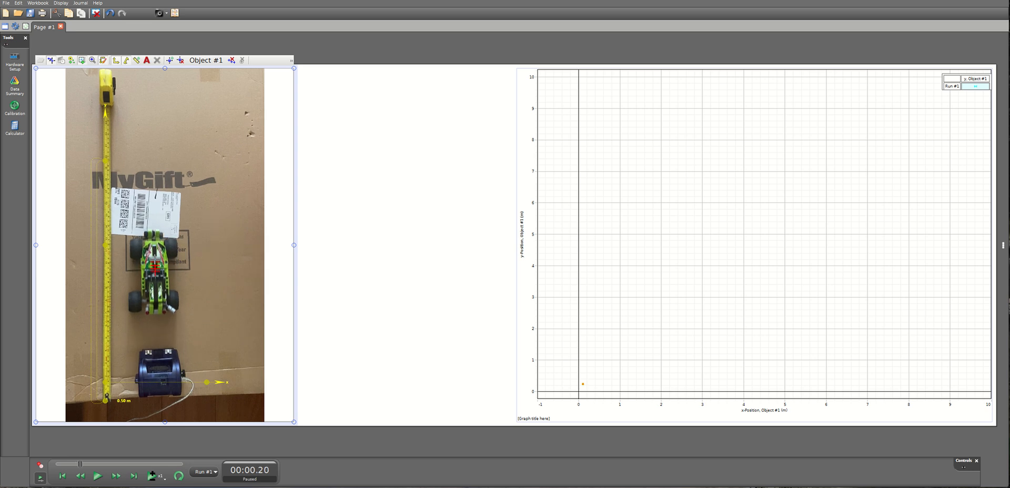
pyautogui.click(154, 267)
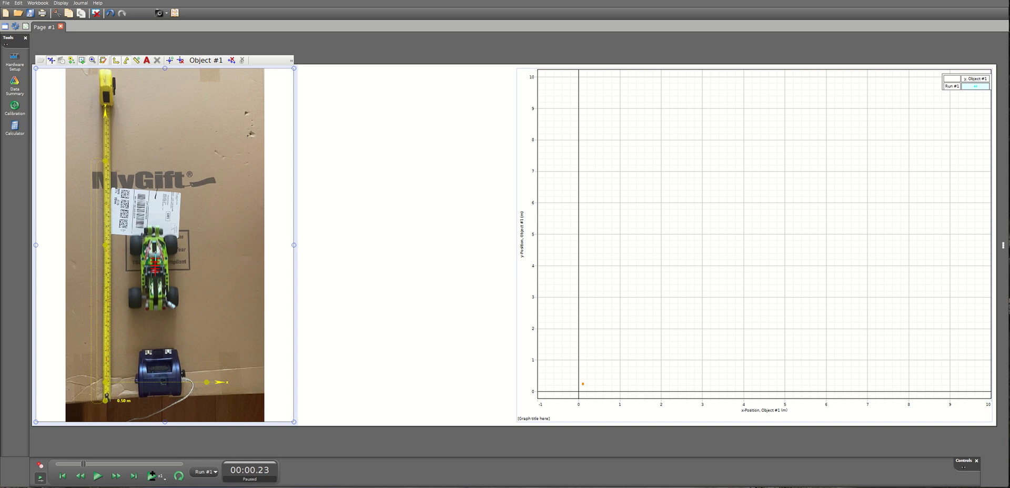
pyautogui.click(155, 267)
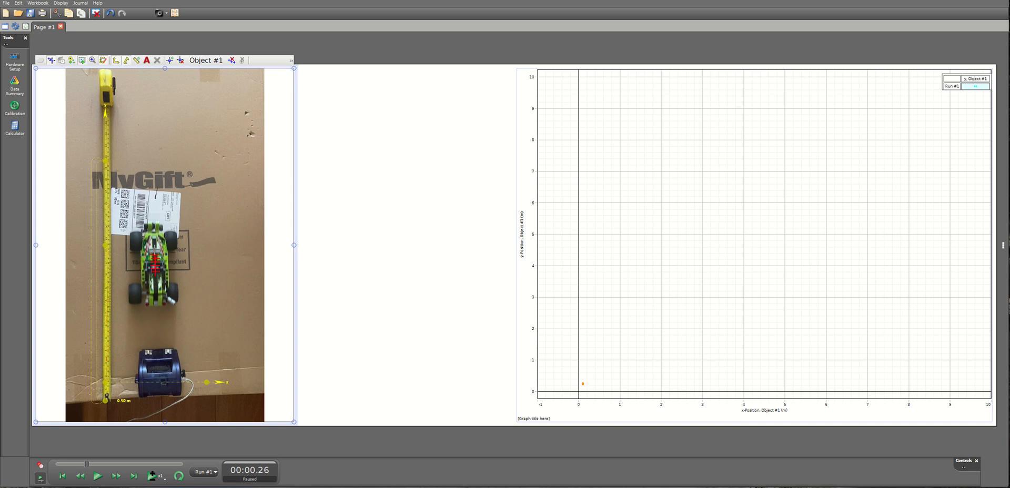
pyautogui.click(156, 253)
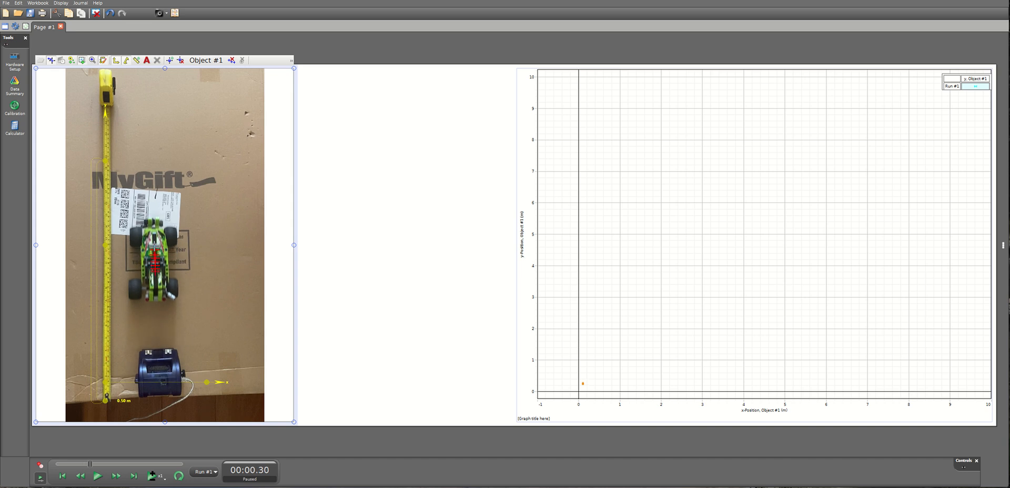
pyautogui.click(156, 263)
pyautogui.click(156, 256)
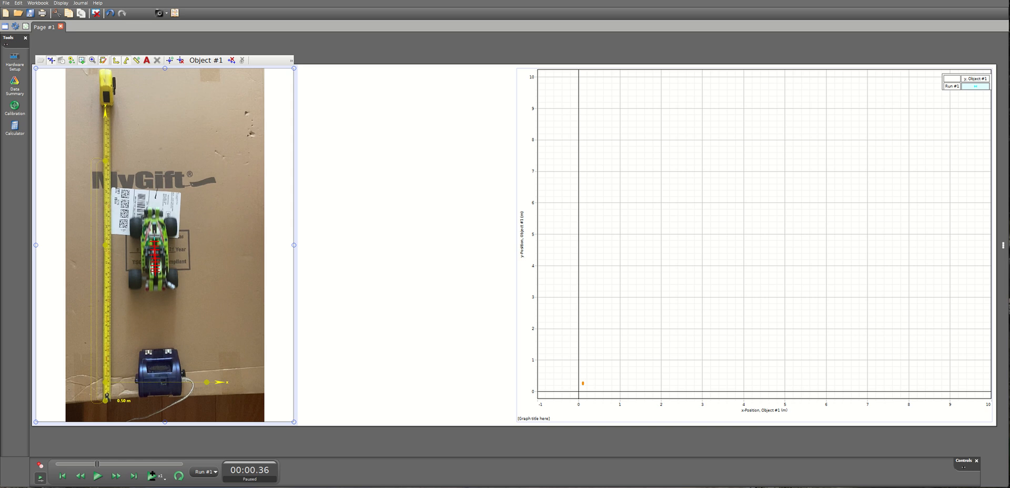
pyautogui.click(154, 246)
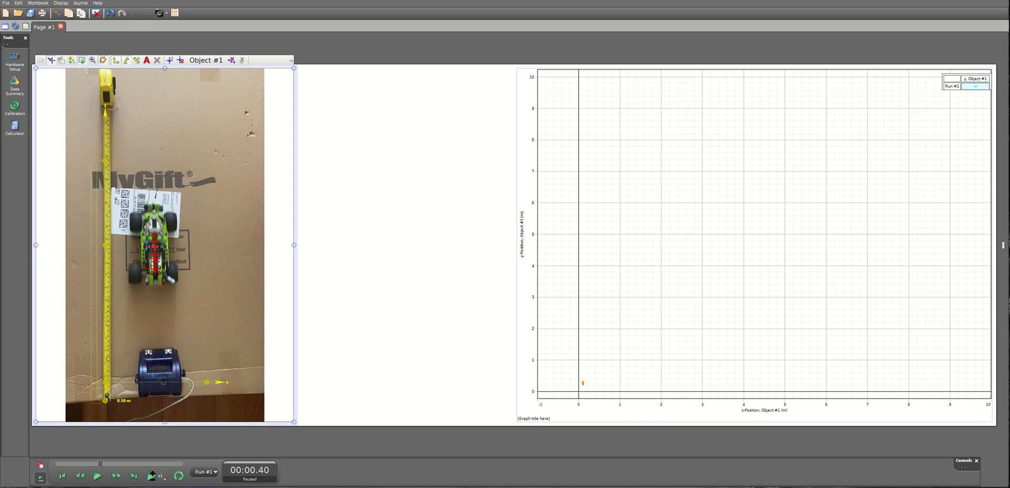
# Step: Magnify the video around the pointer and mark the green car's position frame by frame from 0.40 s through 0.96 s
pyautogui.click(92, 61)
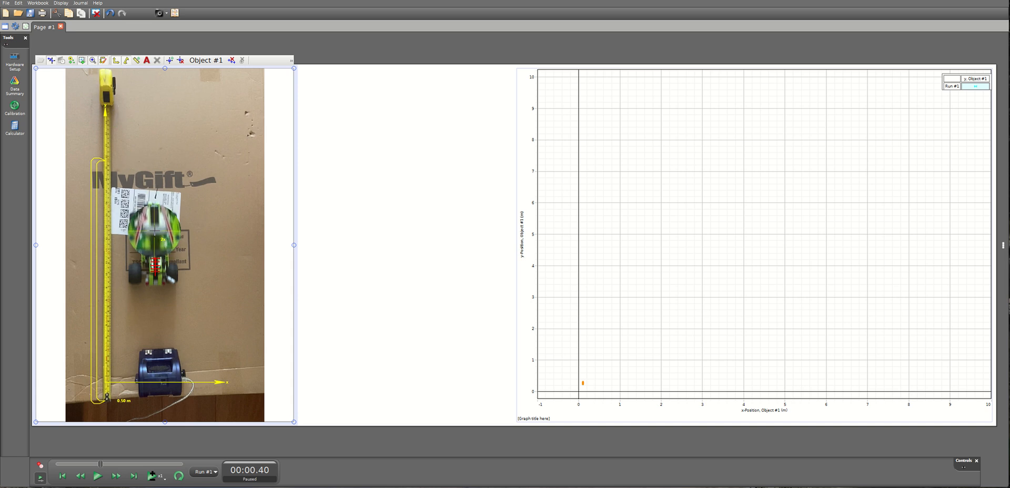
pyautogui.click(157, 224)
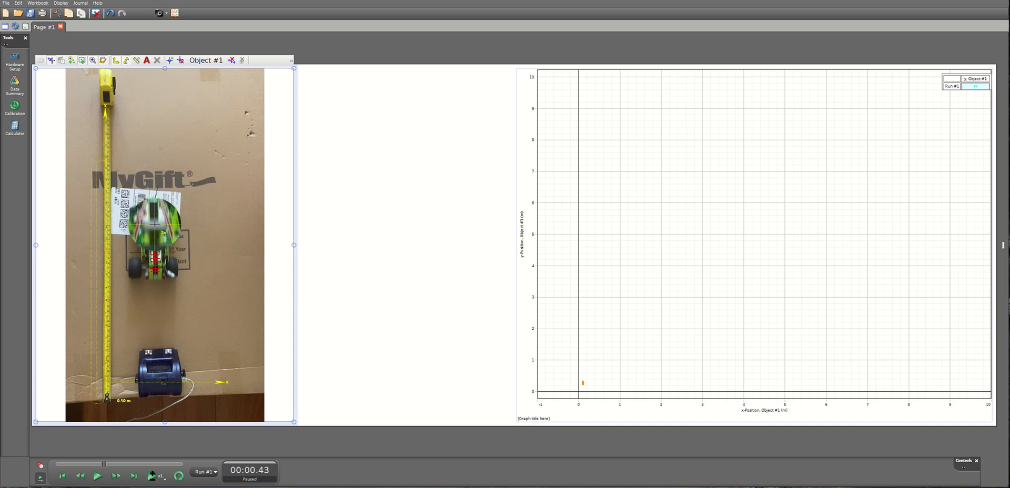
pyautogui.click(155, 220)
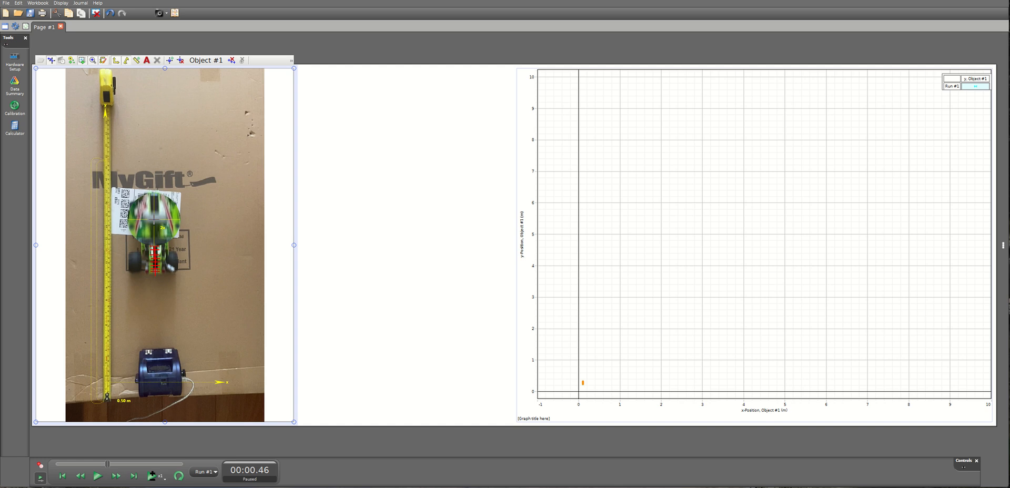
pyautogui.click(155, 215)
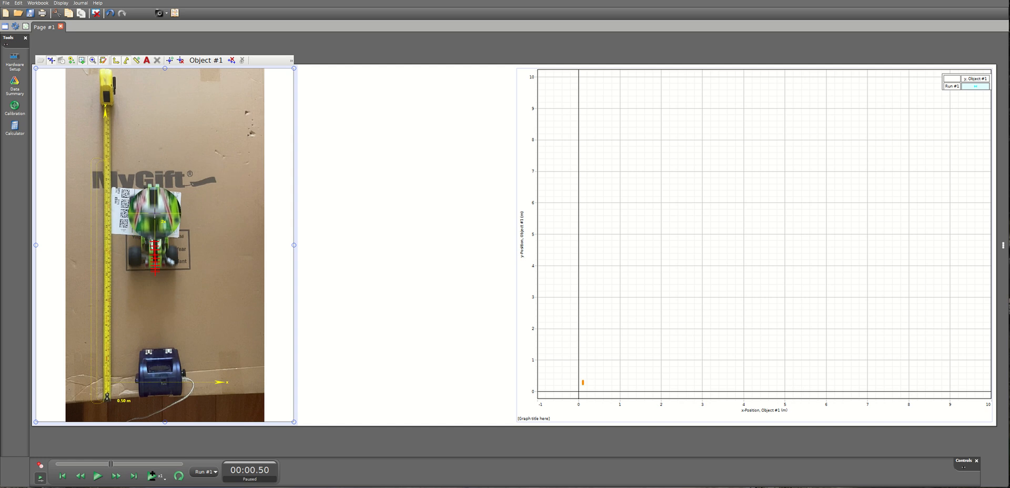
pyautogui.click(155, 216)
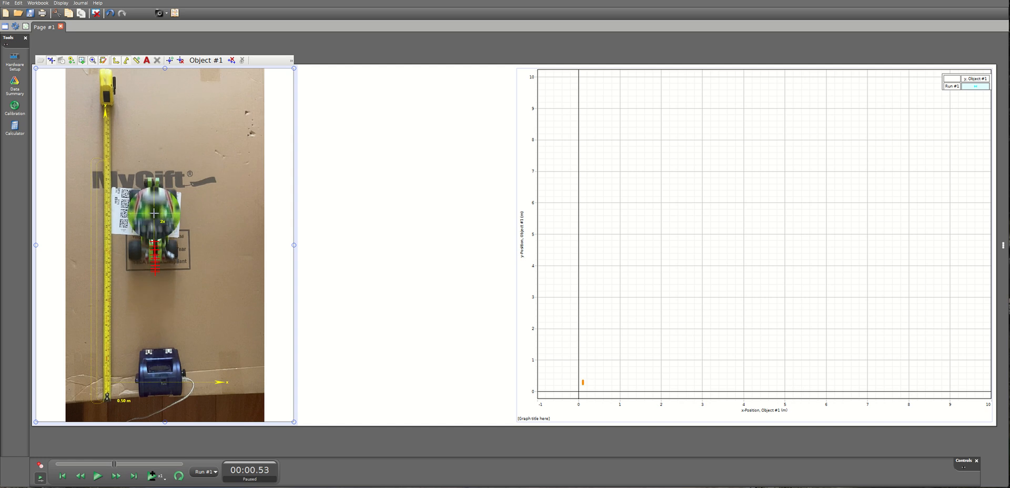
pyautogui.click(155, 203)
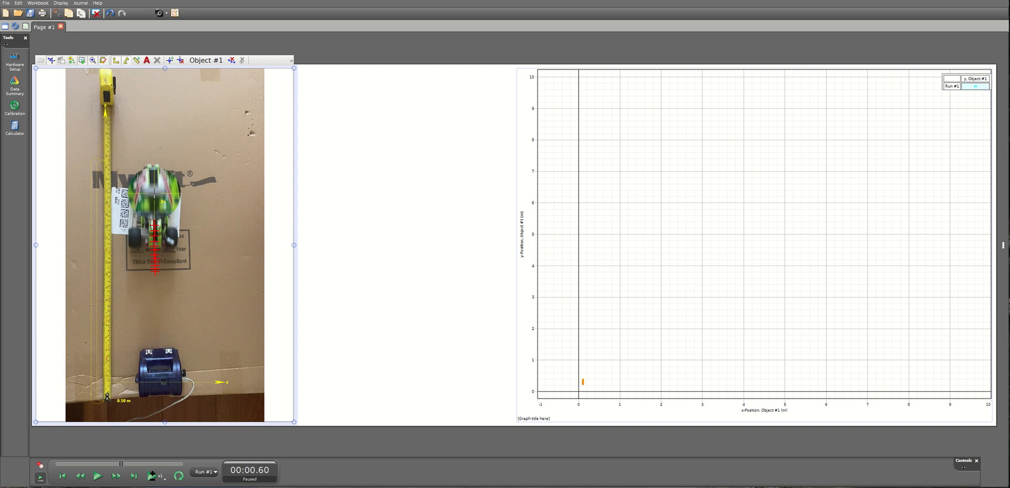
pyautogui.click(154, 193)
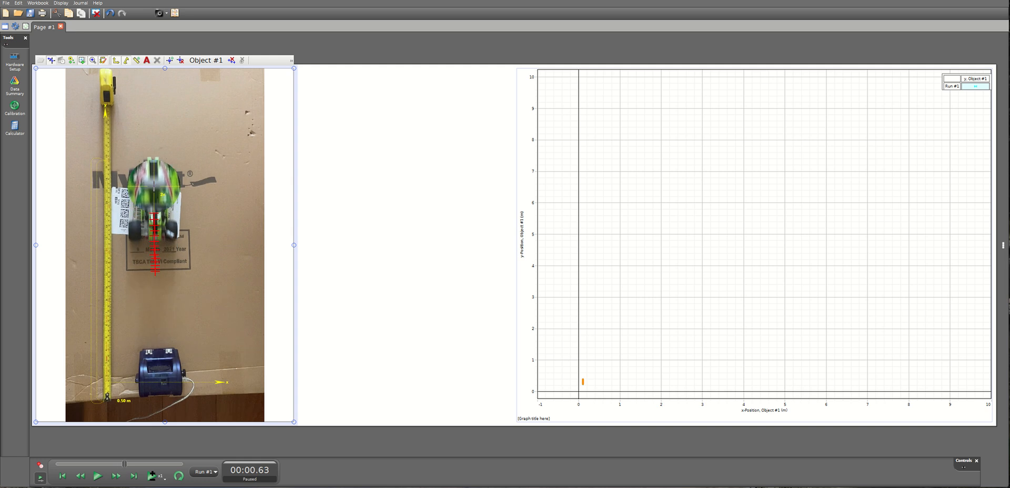
pyautogui.click(155, 184)
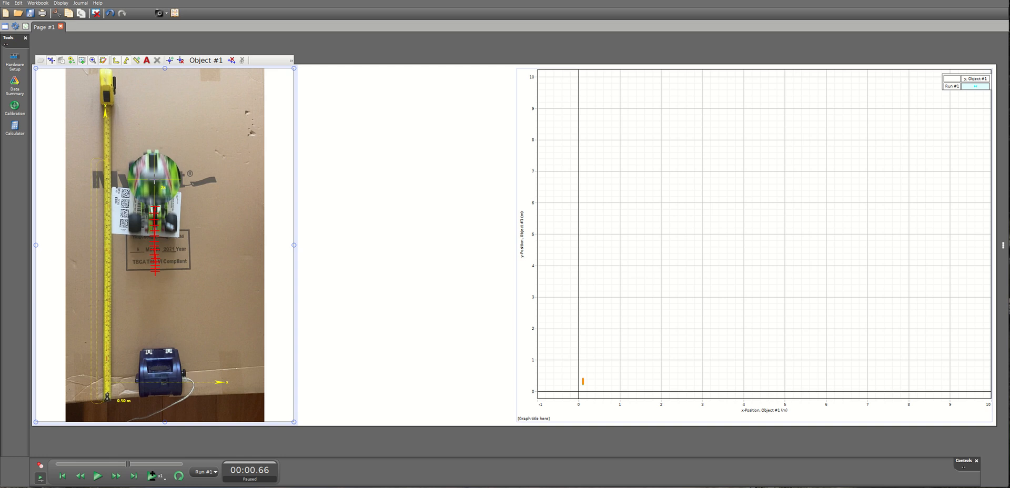
pyautogui.click(154, 177)
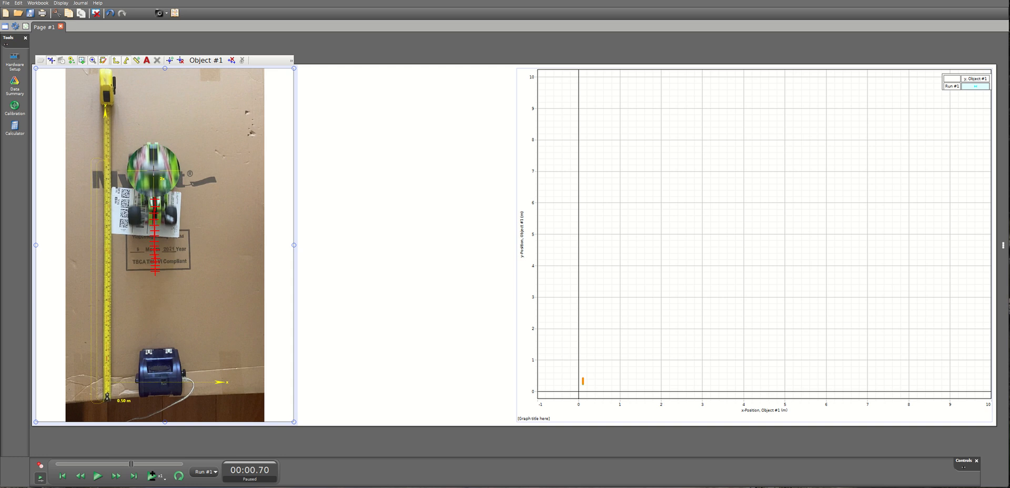
pyautogui.click(154, 170)
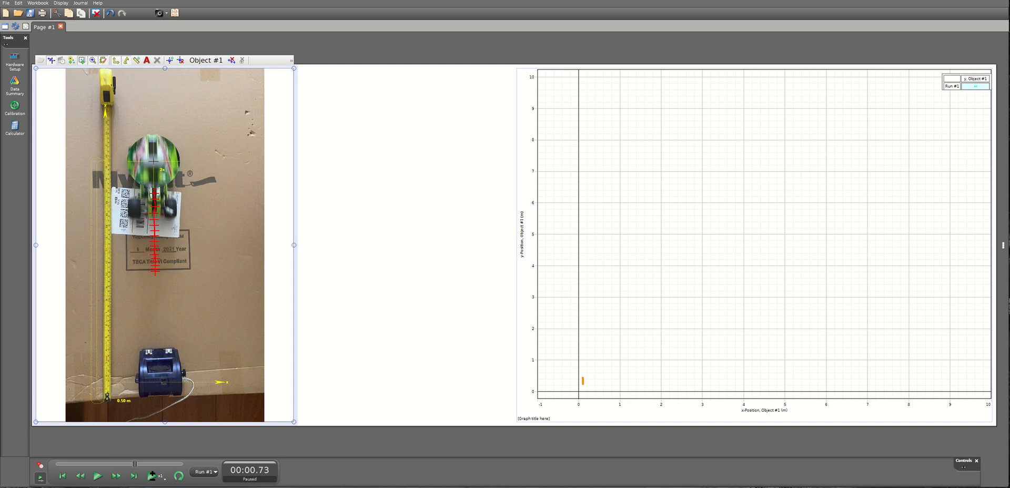
pyautogui.click(155, 157)
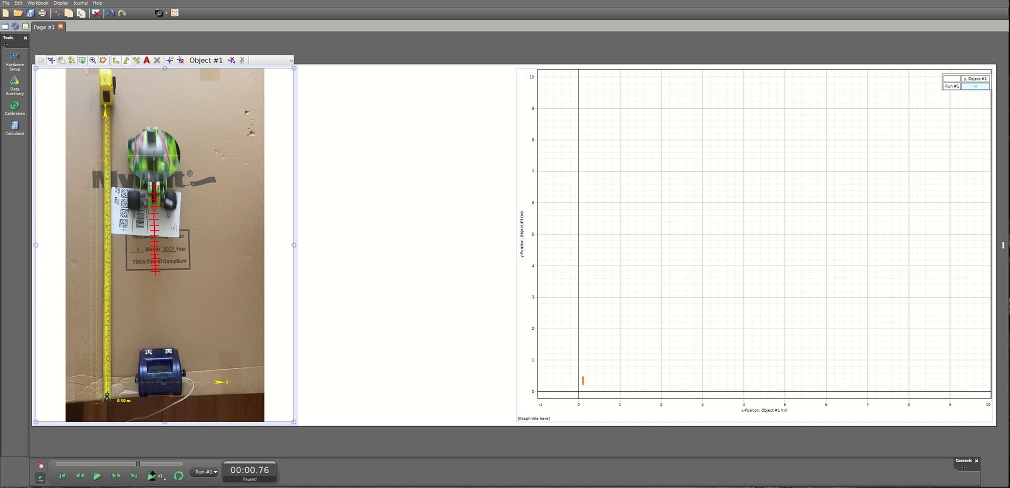
pyautogui.click(154, 154)
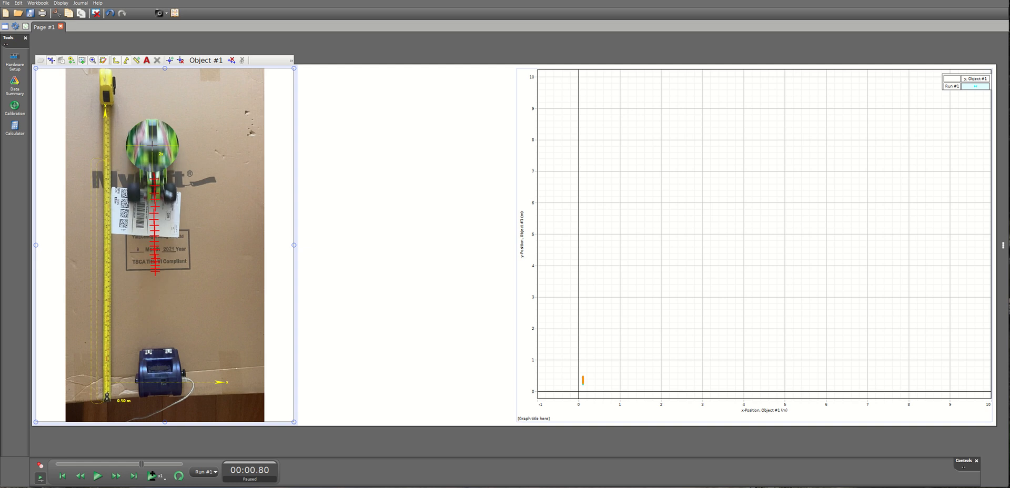
pyautogui.click(153, 142)
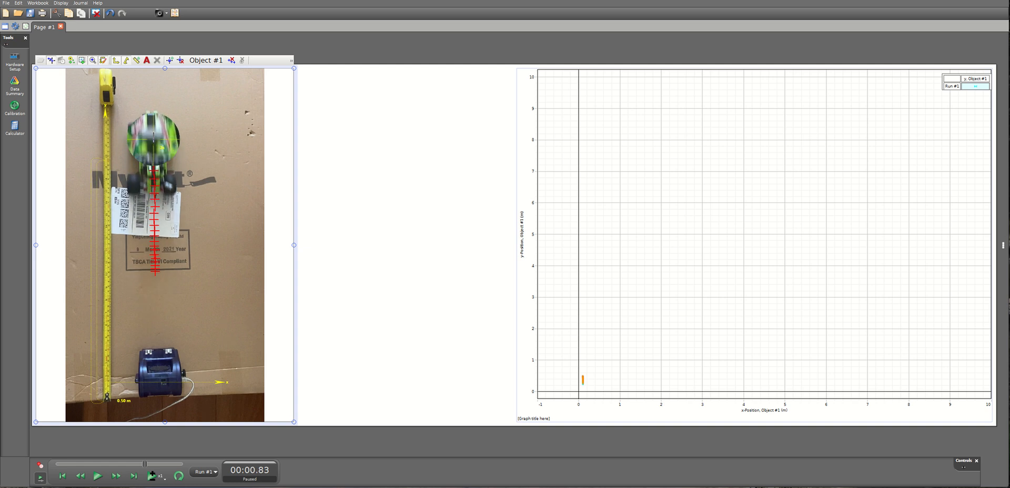
pyautogui.click(154, 139)
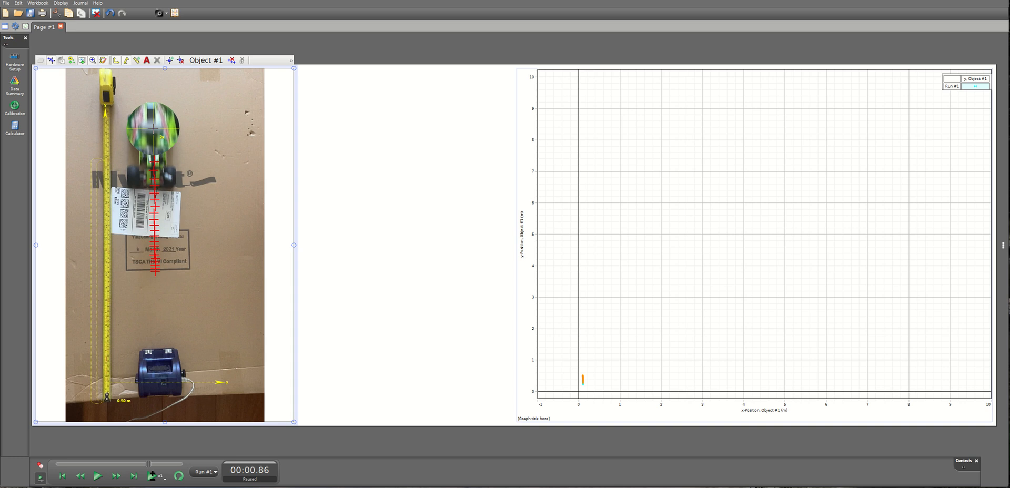
pyautogui.click(153, 128)
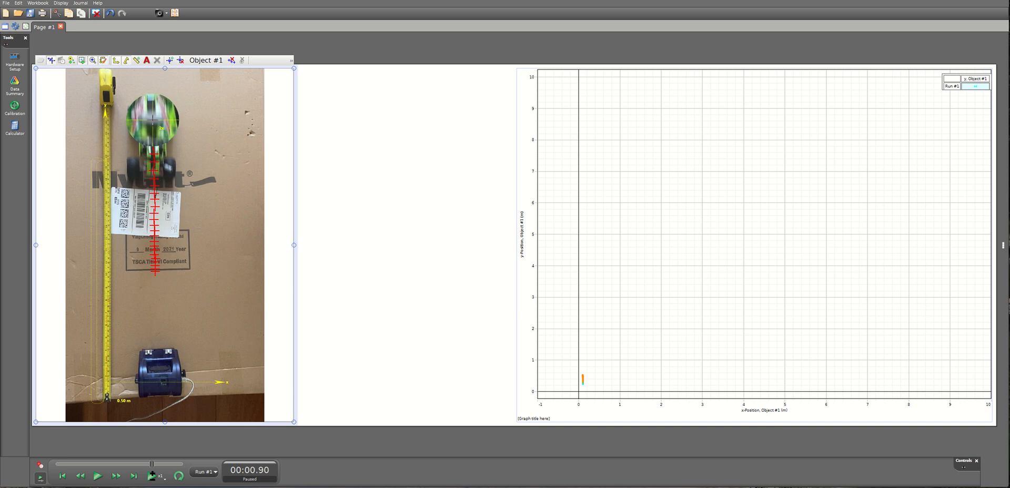
pyautogui.click(153, 117)
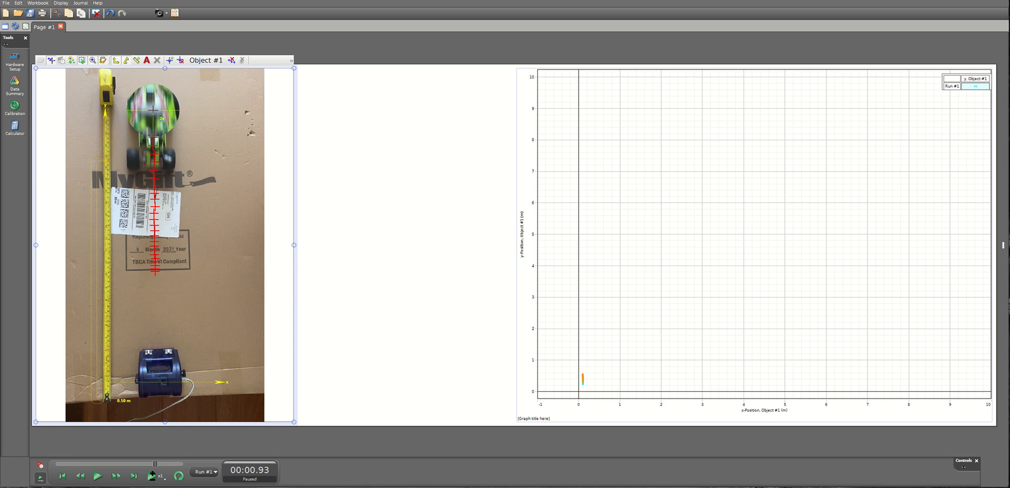
pyautogui.click(151, 109)
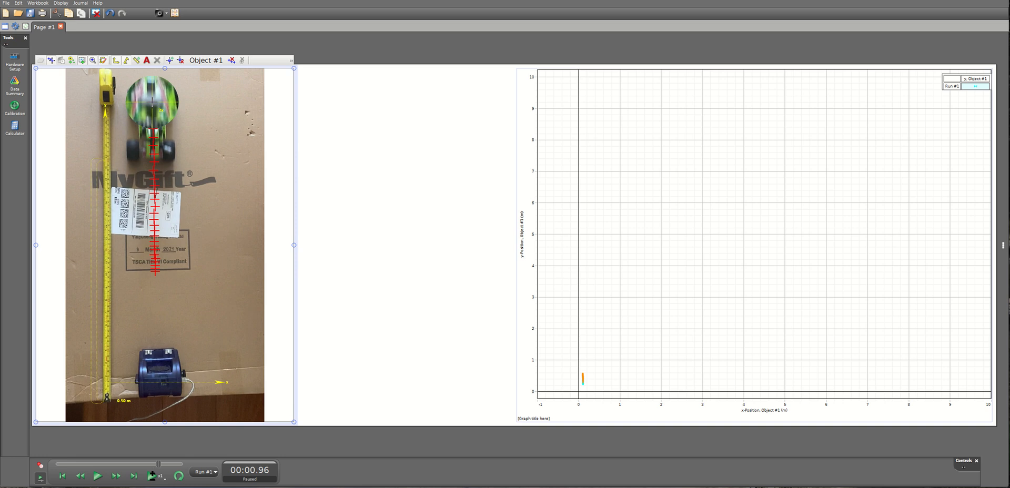
pyautogui.click(152, 99)
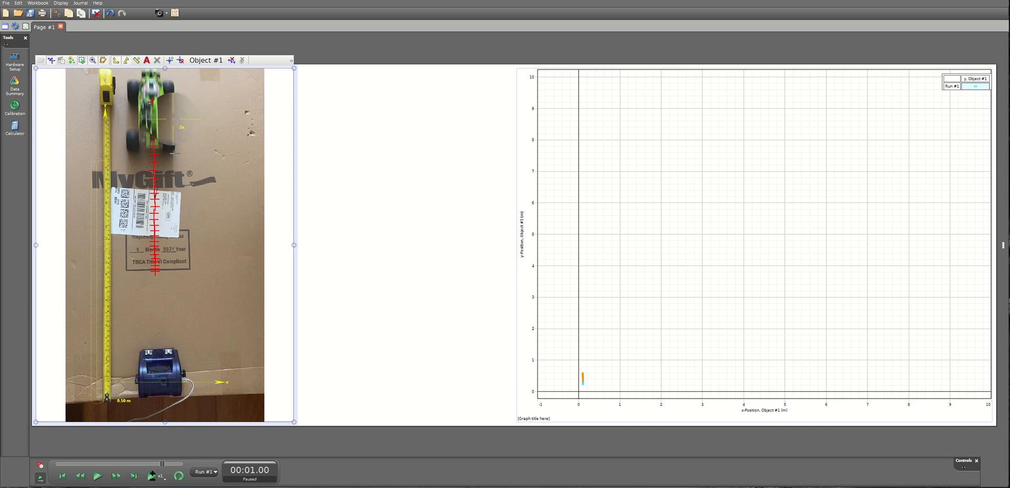
# Step: Change the graph's horizontal axis from x-position to Time (s)
pyautogui.click(765, 411)
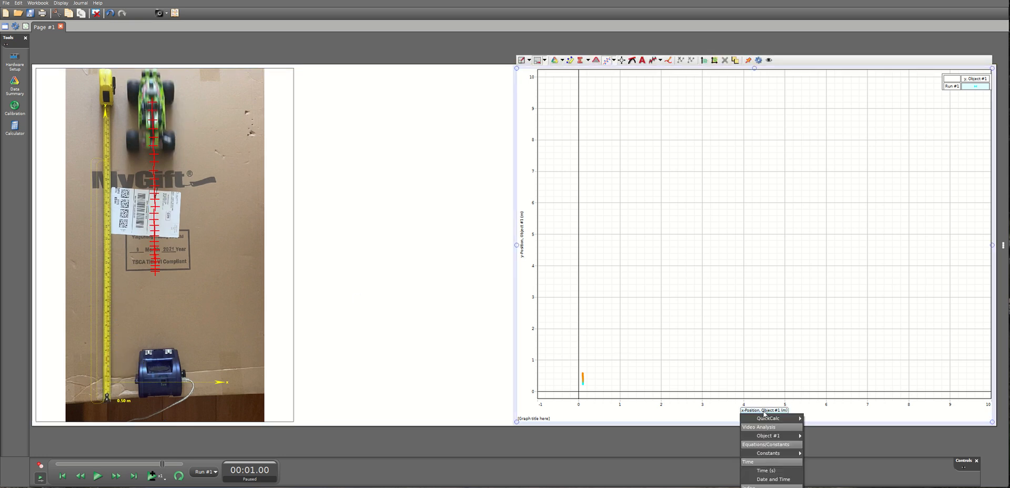
pyautogui.click(766, 472)
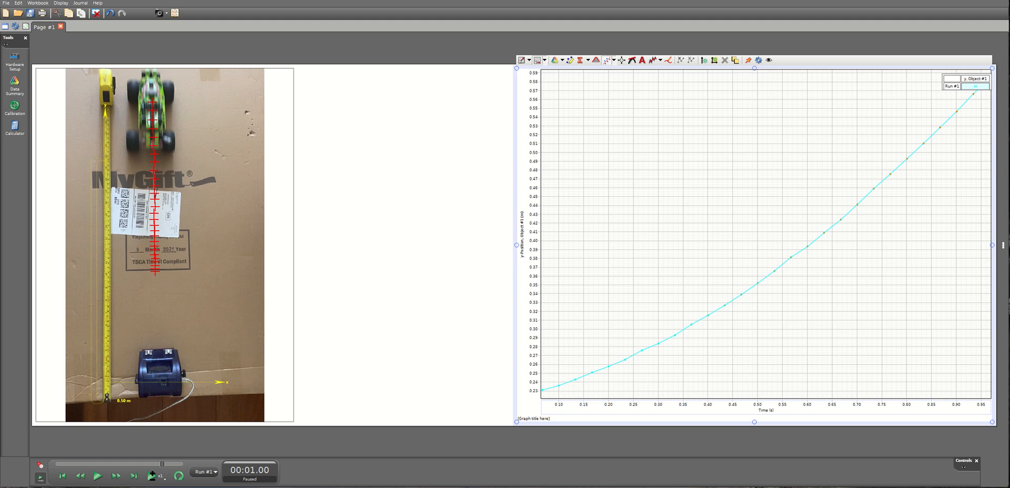
# Step: Add a table display between the video and the graph and narrow it from both sides to fit the gap
pyautogui.click(996, 42)
pyautogui.moveTo(1006, 87)
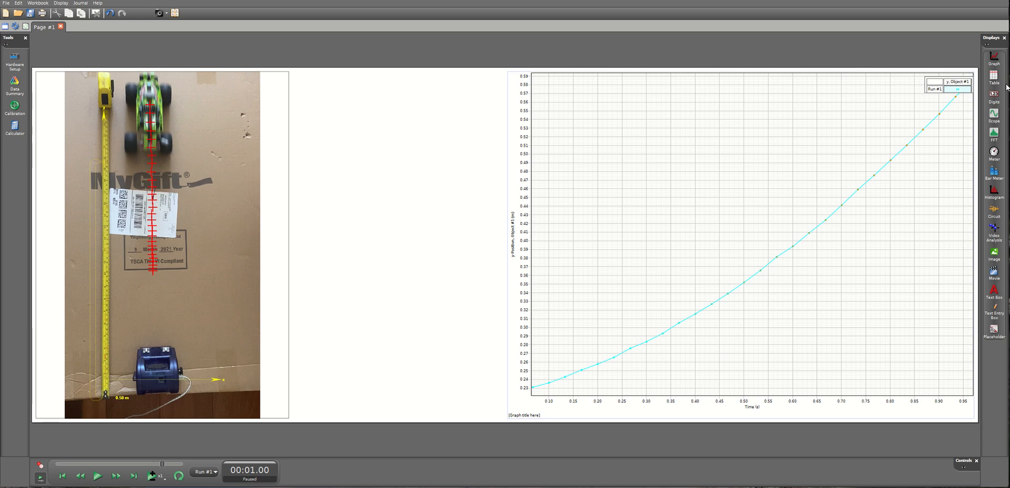
pyautogui.moveTo(998, 78); pyautogui.dragTo(361, 132)
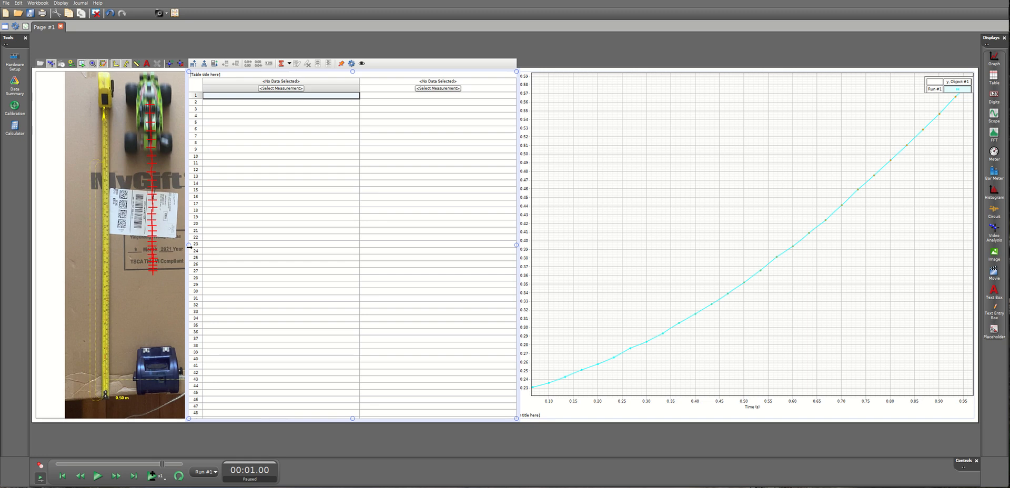
pyautogui.moveTo(188, 246); pyautogui.dragTo(271, 249)
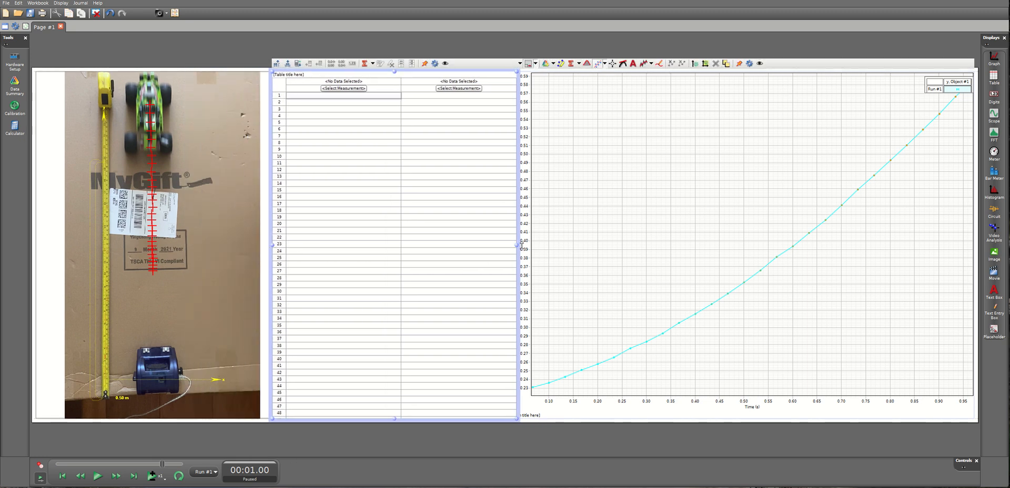
pyautogui.moveTo(518, 246); pyautogui.dragTo(494, 253)
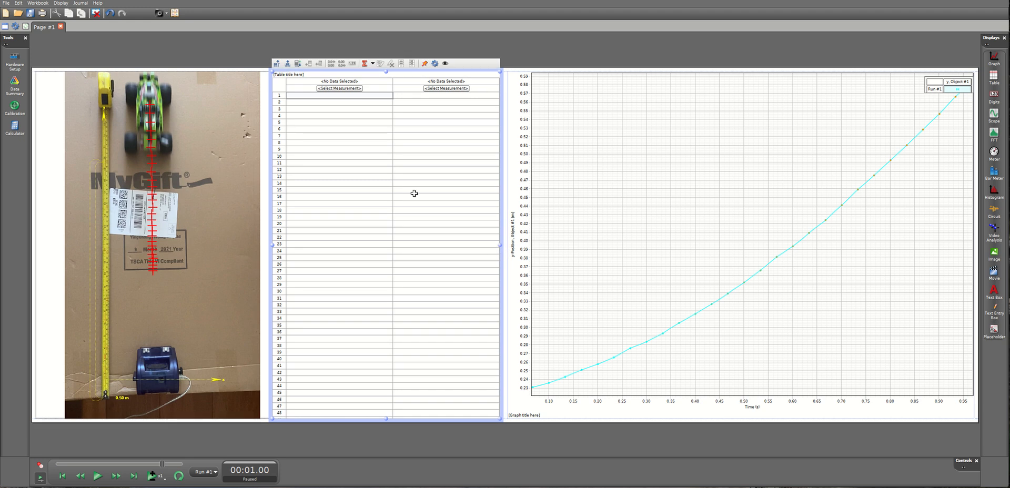
# Step: Fill the table's first column with y, Object #1 (m) and its second column with Time (s)
pyautogui.click(332, 89)
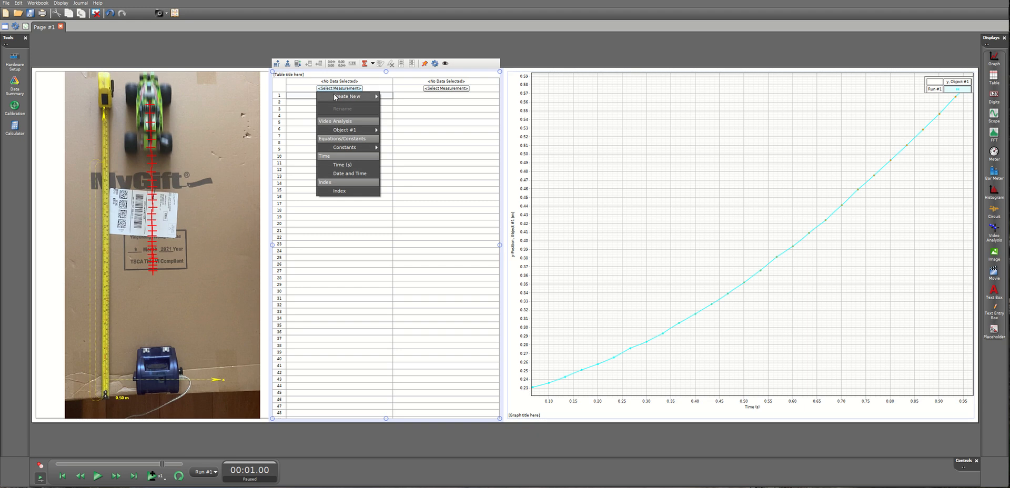
pyautogui.moveTo(338, 135)
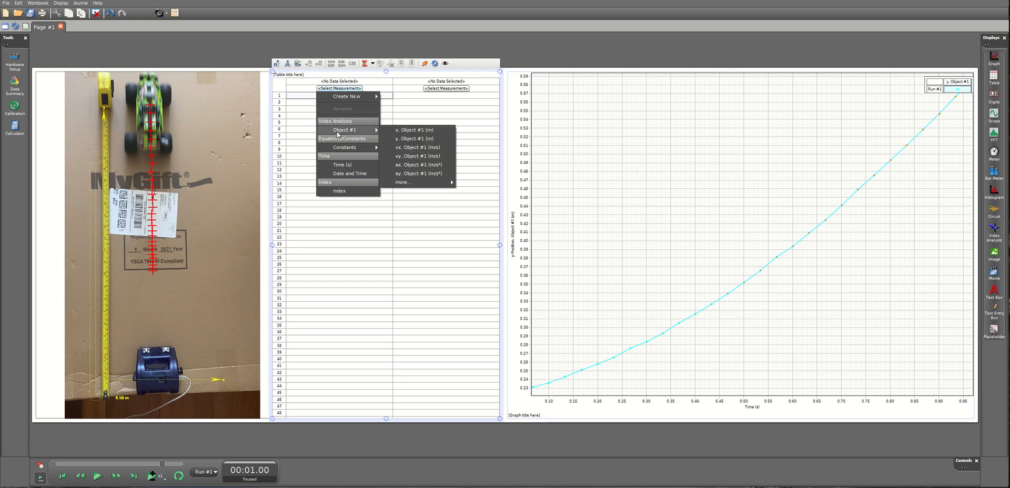
pyautogui.click(400, 140)
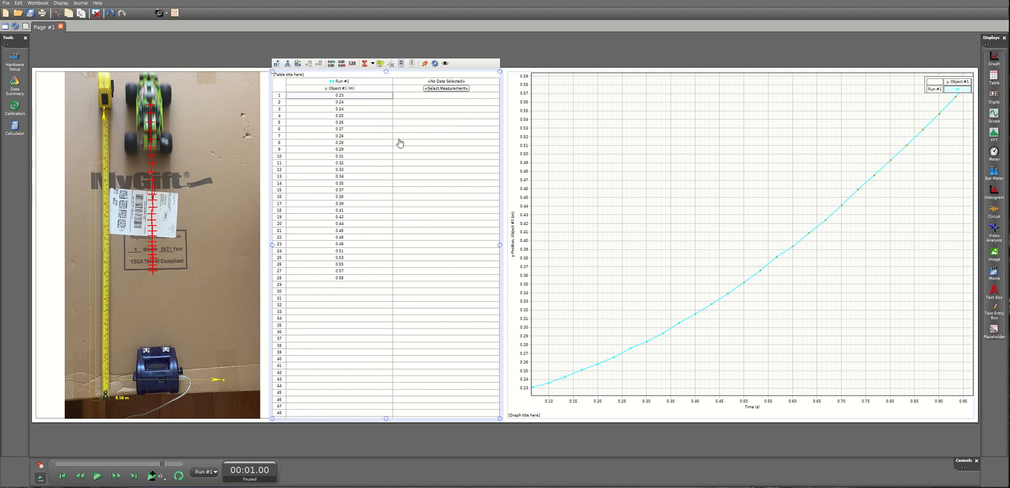
pyautogui.click(441, 89)
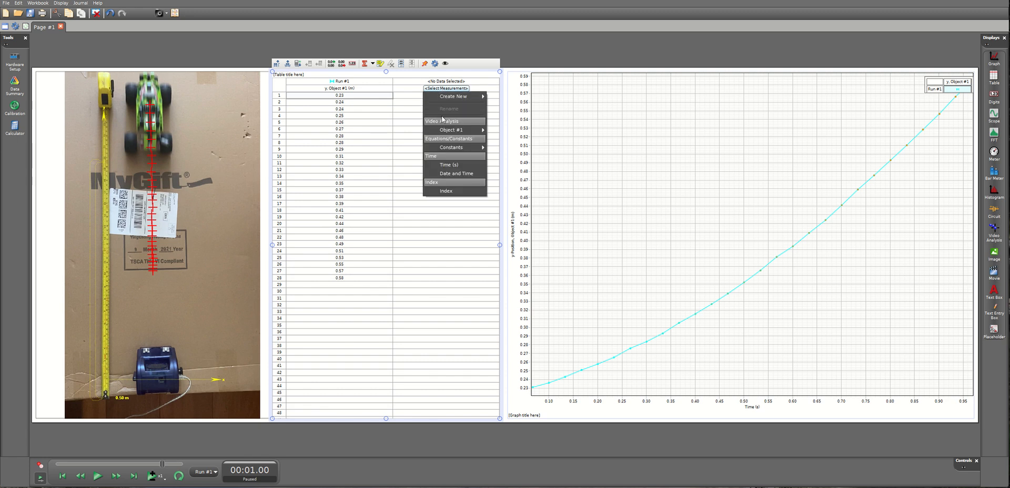
pyautogui.click(449, 165)
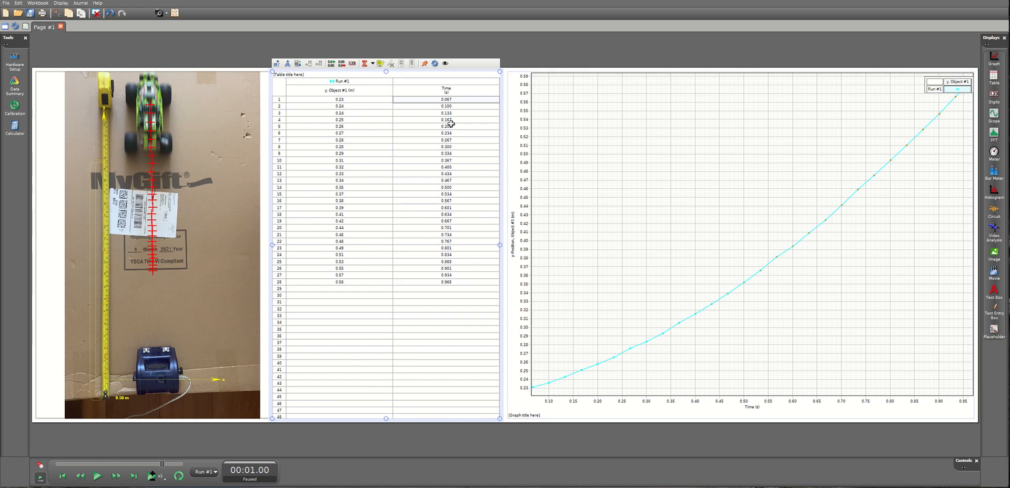
pyautogui.moveTo(729, 136)
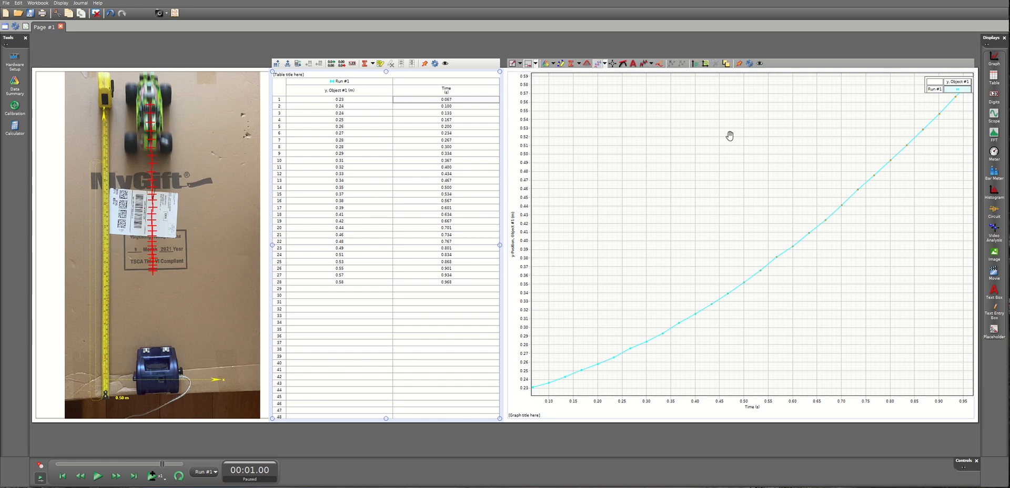